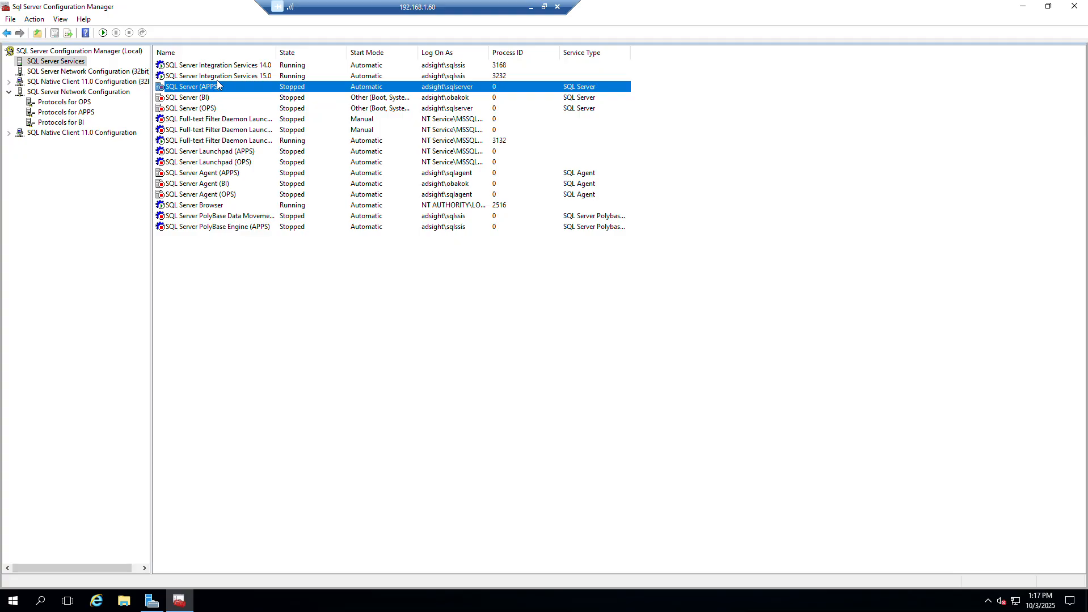
Start the SQL Server (APPS) service and widen the Log On As column to show the full account names.
{"action": "key", "text": "Up"}
{"action": "key", "text": "Down"}
{"action": "right_click", "coordinate": [217, 86]}
{"action": "left_click", "coordinate": [396, 79]}
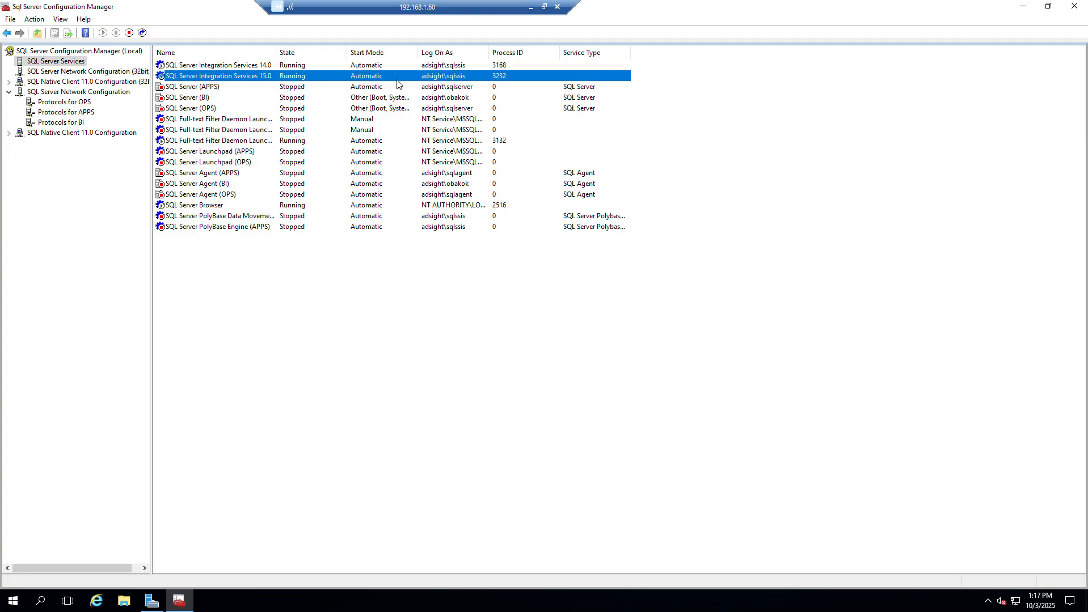
{"action": "left_click", "coordinate": [345, 91]}
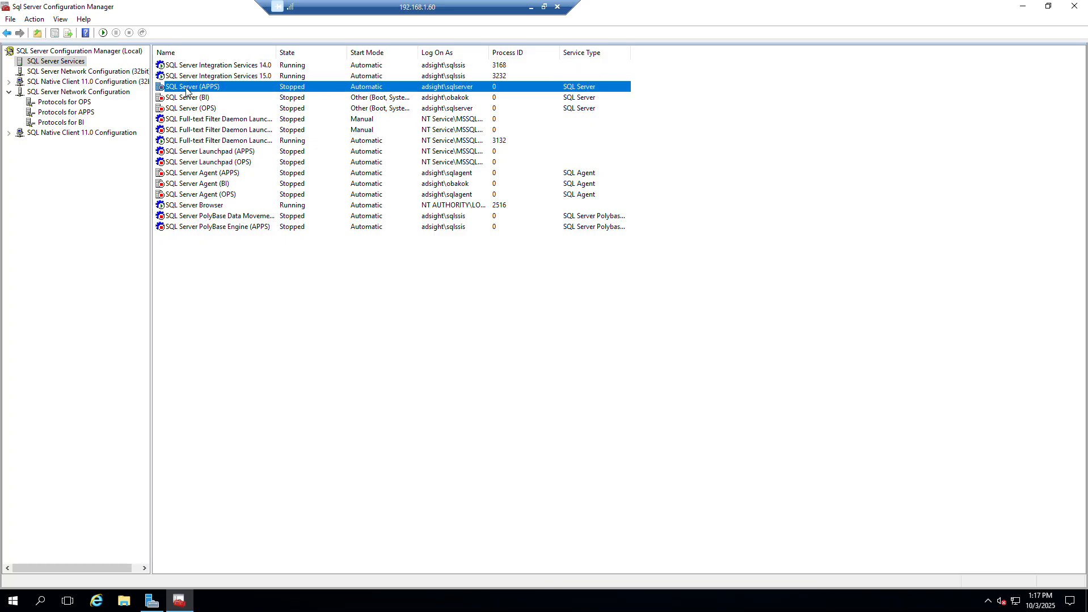
{"action": "right_click", "coordinate": [188, 88]}
{"action": "left_click", "coordinate": [197, 98]}
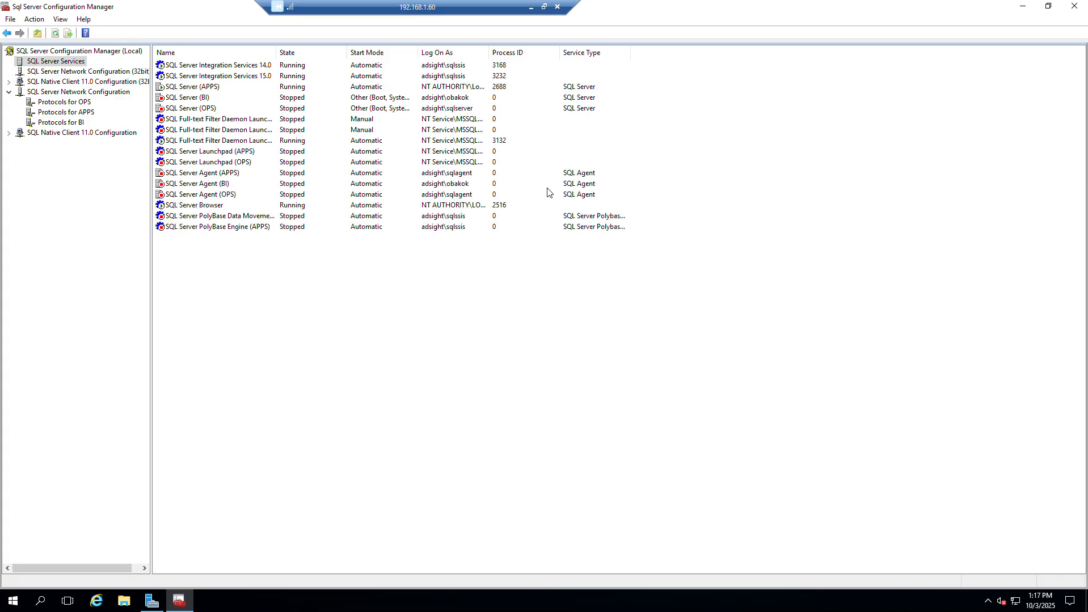
{"action": "left_click", "coordinate": [197, 88]}
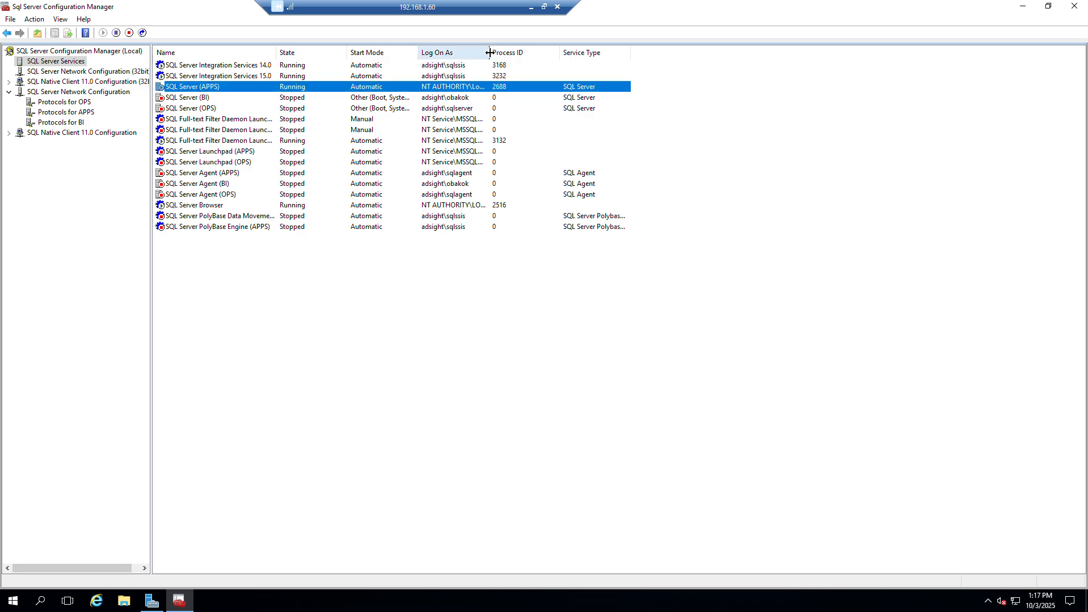
{"action": "left_click_drag", "start_coordinate": [489, 52], "coordinate": [614, 53]}
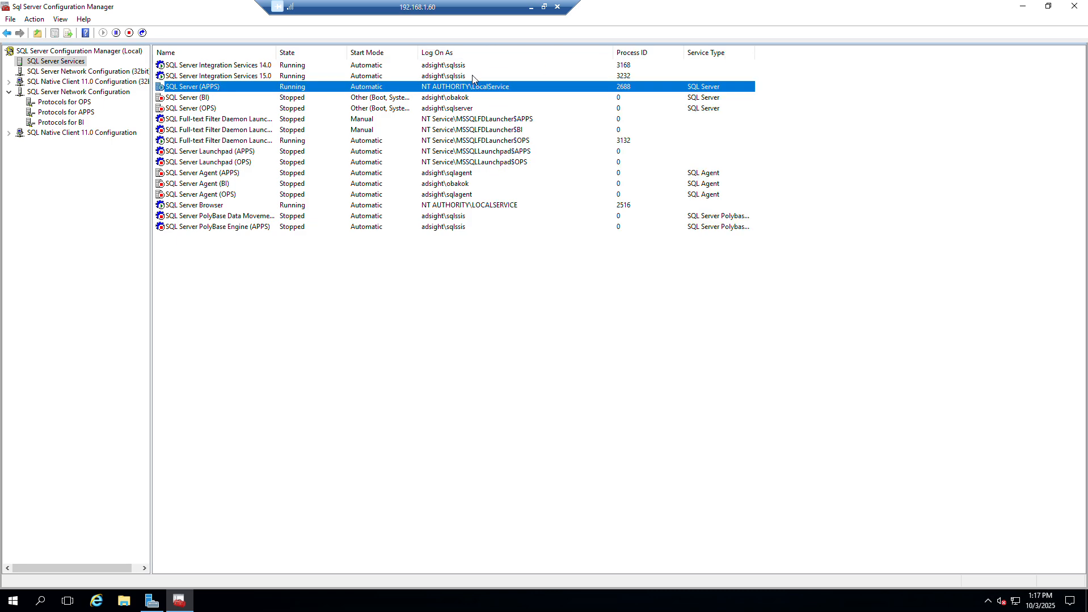
Set the start mode of the SQL Server (BI) service to Automatic and start the service.
{"action": "left_click", "coordinate": [324, 99]}
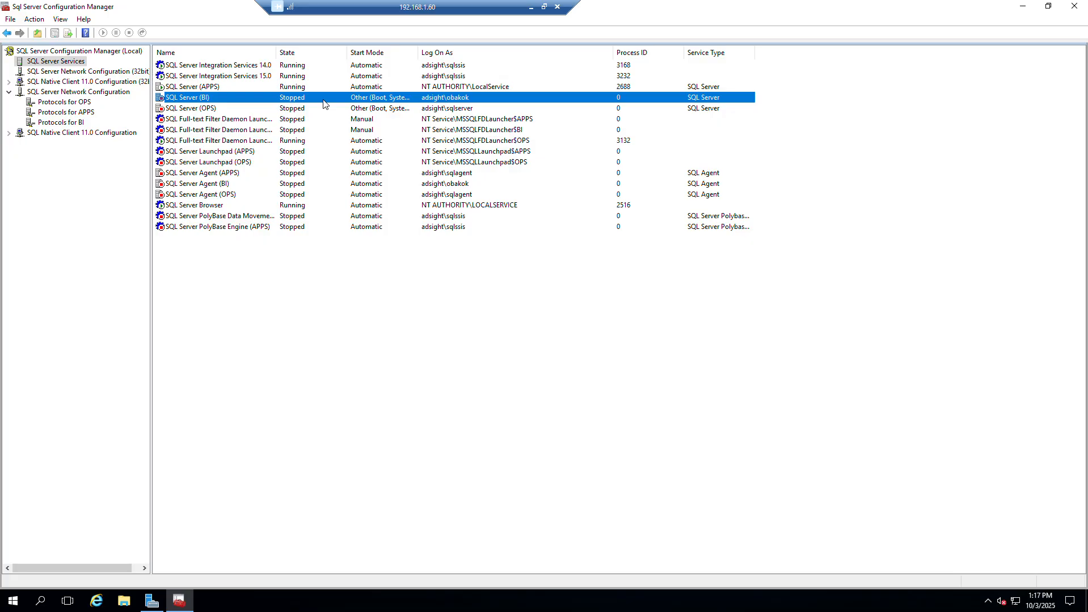
{"action": "right_click", "coordinate": [374, 100]}
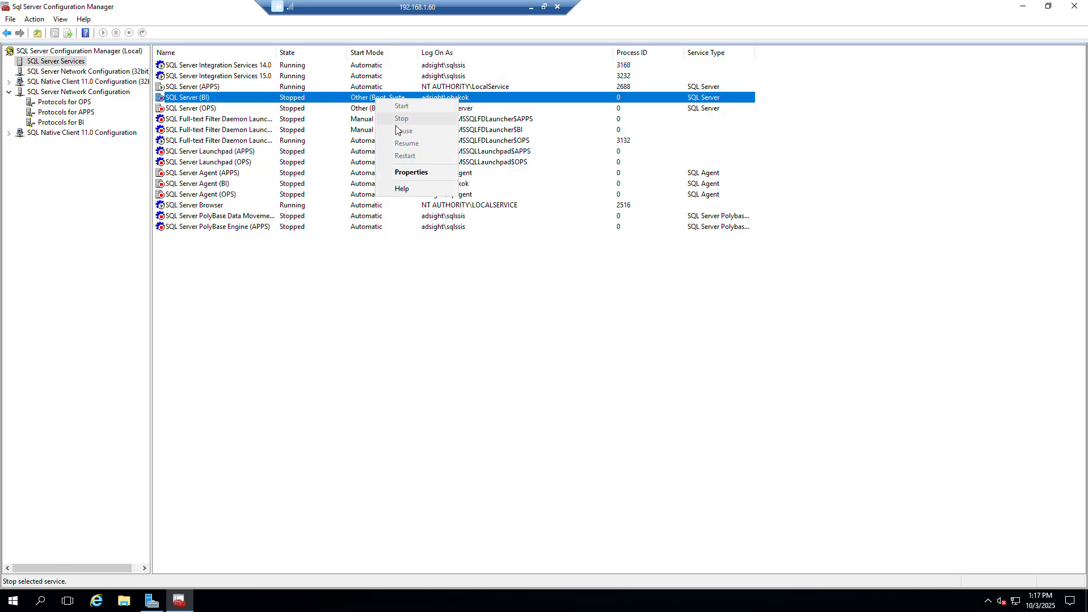
{"action": "left_click", "coordinate": [410, 173]}
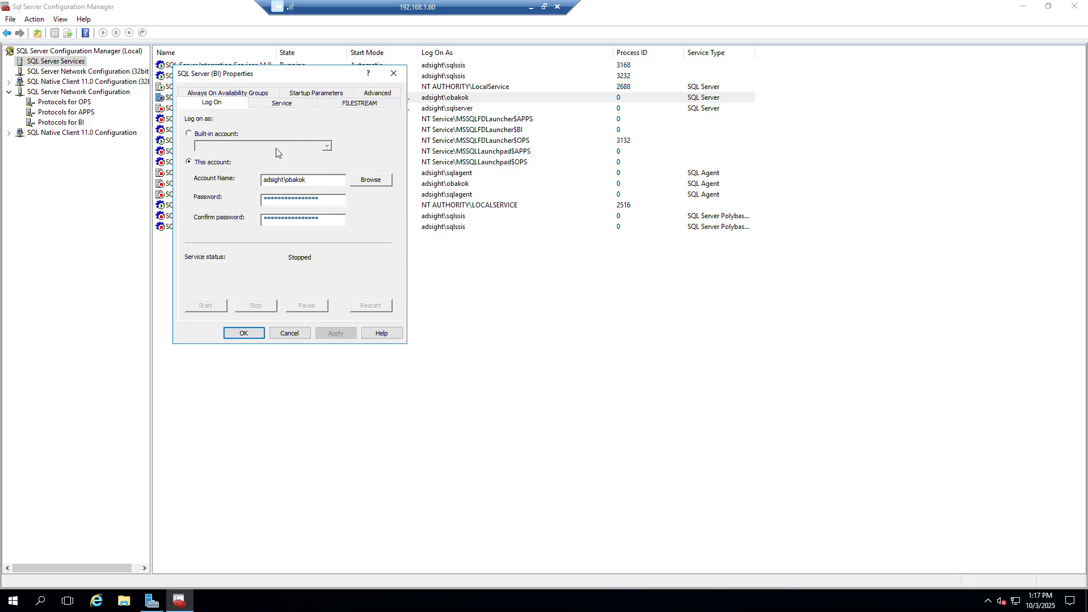
{"action": "left_click", "coordinate": [296, 104]}
{"action": "left_click", "coordinate": [312, 186]}
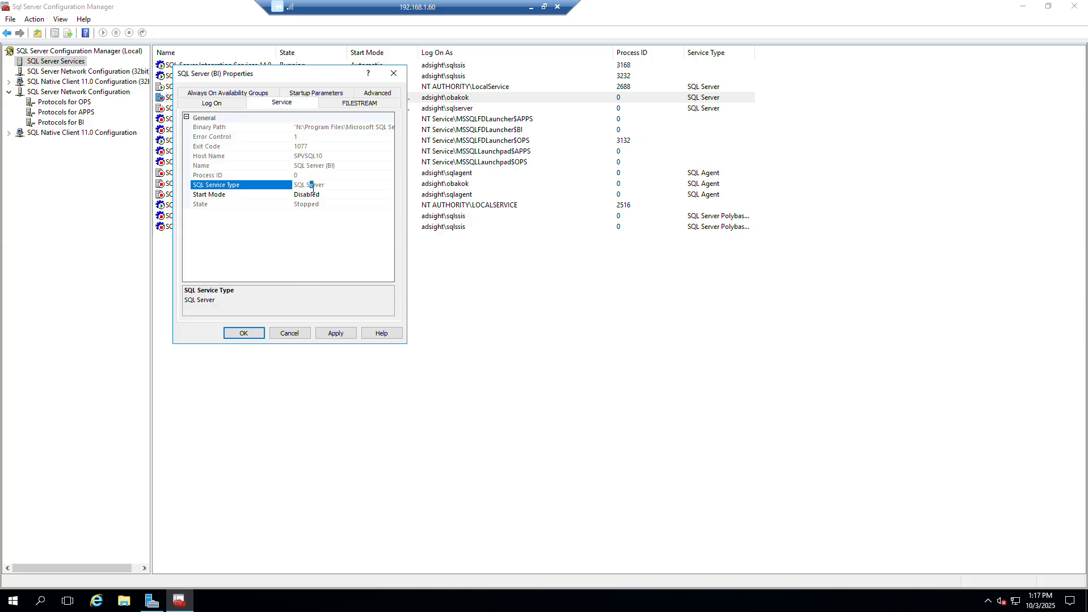
{"action": "left_click", "coordinate": [312, 195]}
{"action": "left_click", "coordinate": [322, 209]}
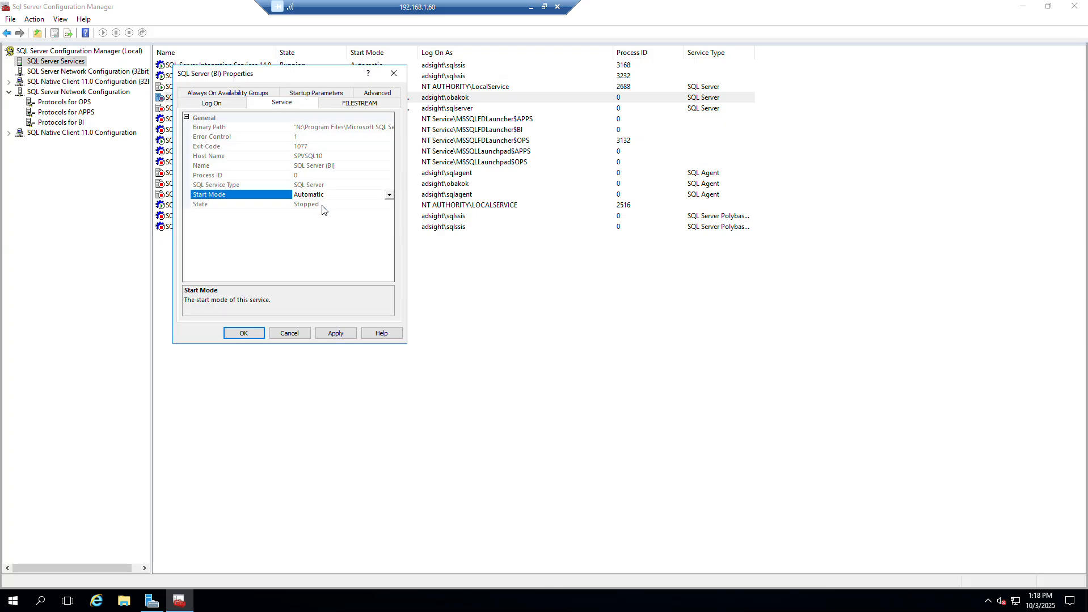
{"action": "left_click", "coordinate": [232, 333]}
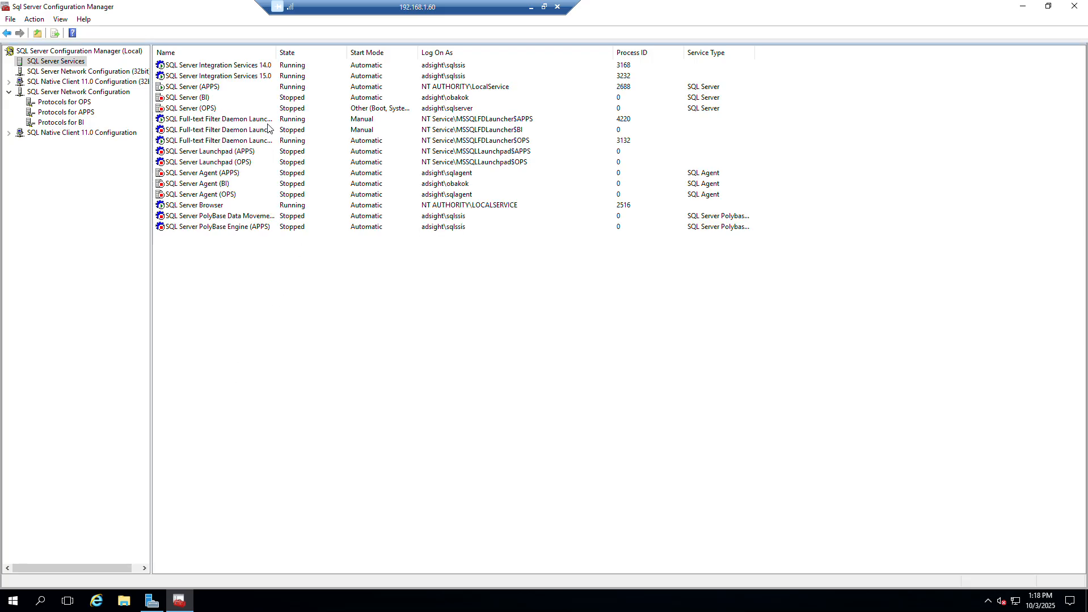
{"action": "right_click", "coordinate": [220, 98]}
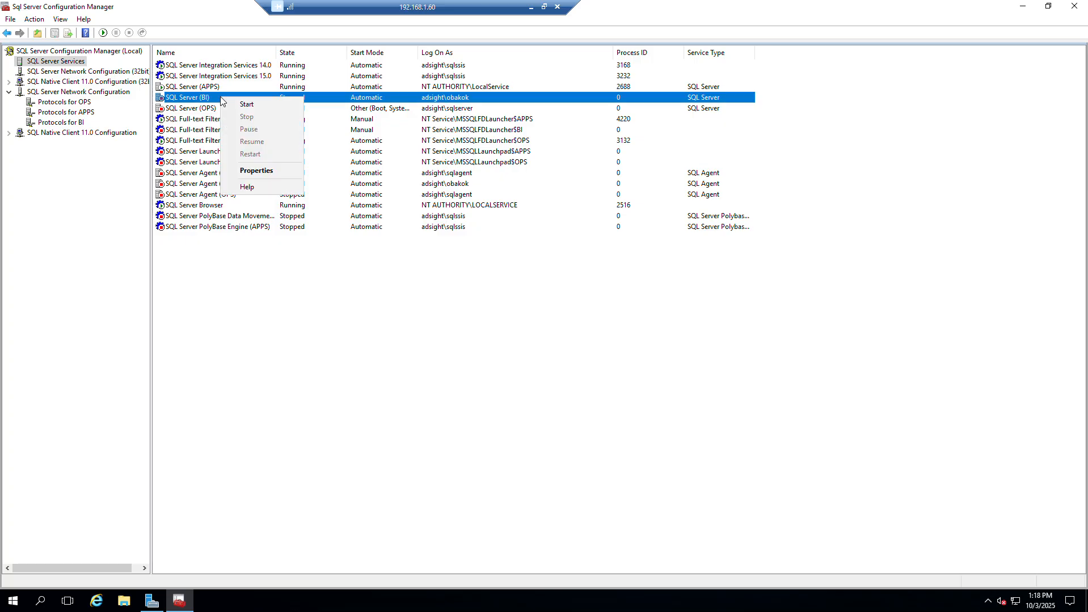
{"action": "left_click", "coordinate": [265, 107]}
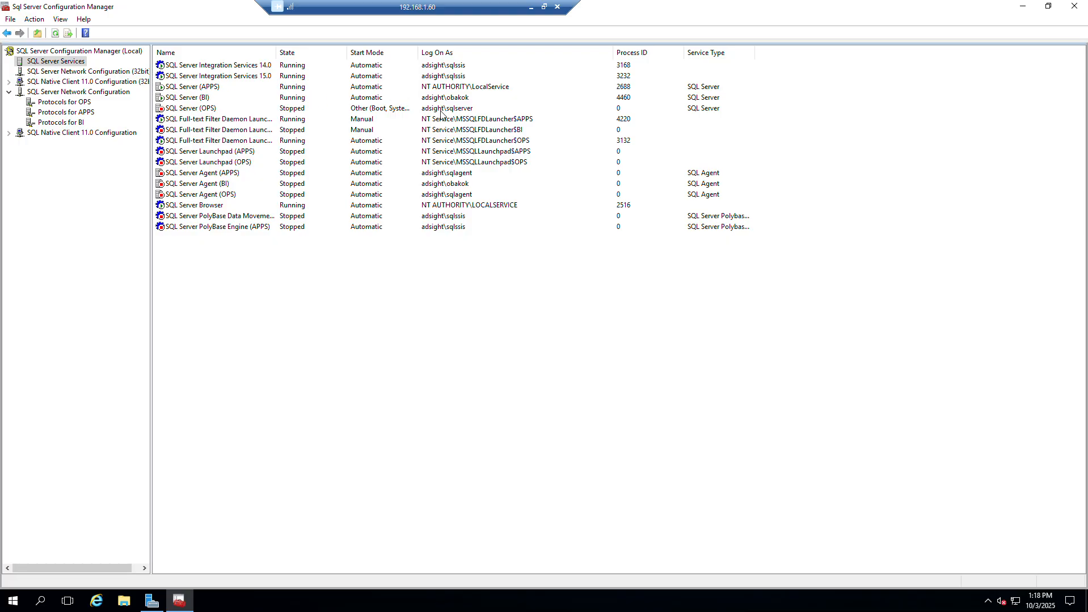
Set the start mode of the SQL Server (OPS) service to Automatic and start the service.
{"action": "left_click", "coordinate": [276, 112]}
{"action": "right_click", "coordinate": [275, 112]}
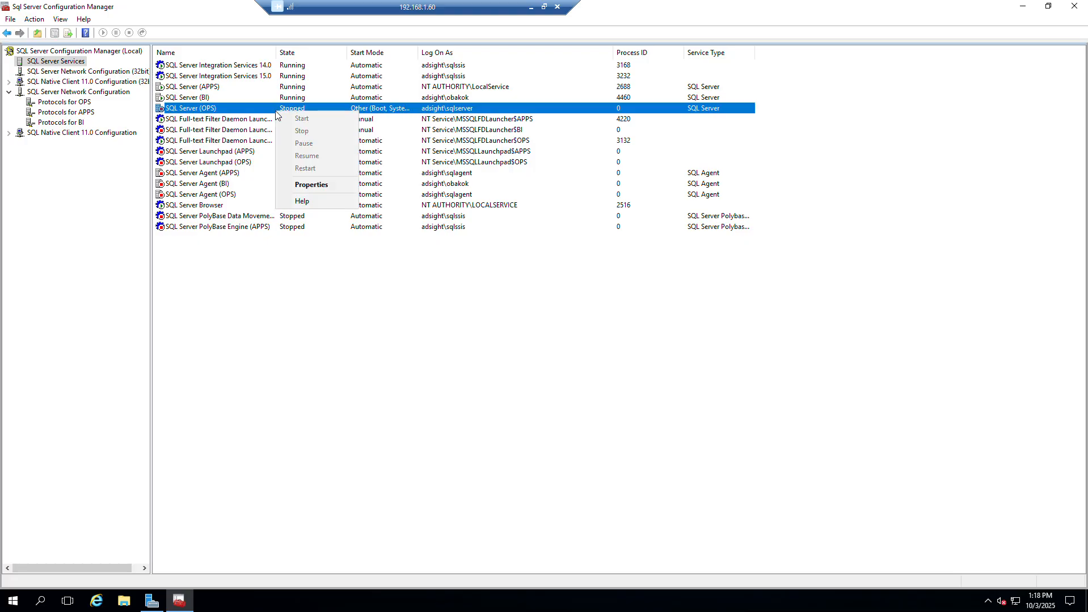
{"action": "left_click", "coordinate": [313, 175]}
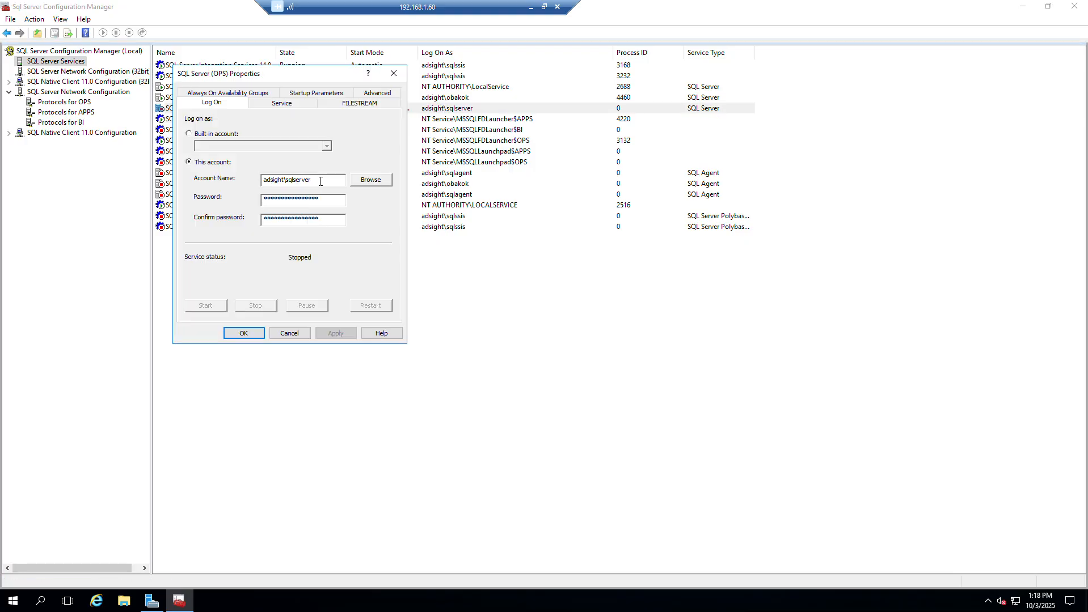
{"action": "left_click", "coordinate": [303, 107]}
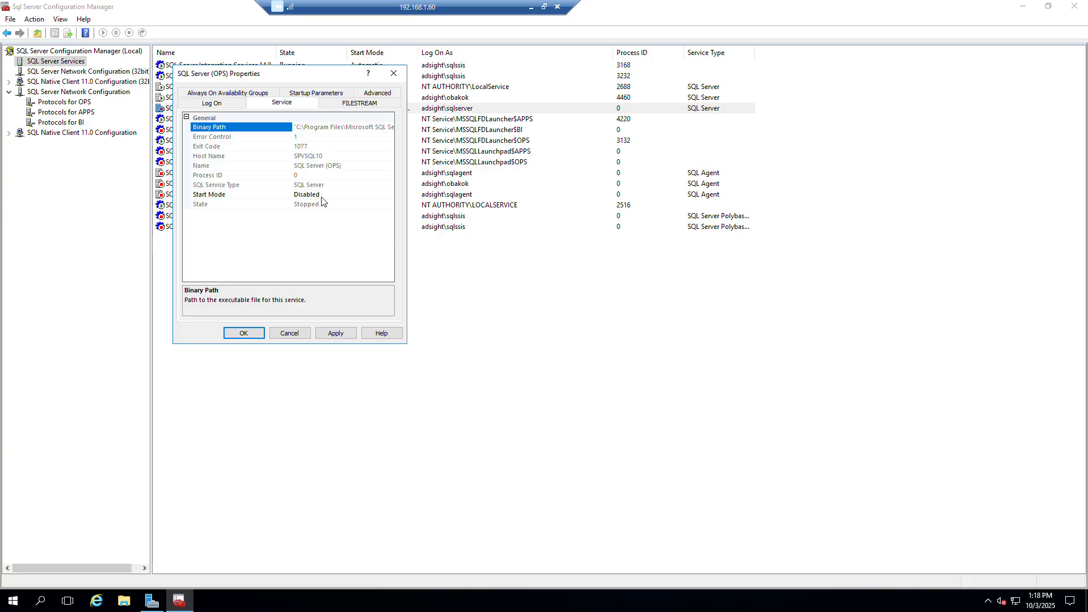
{"action": "left_click", "coordinate": [321, 196]}
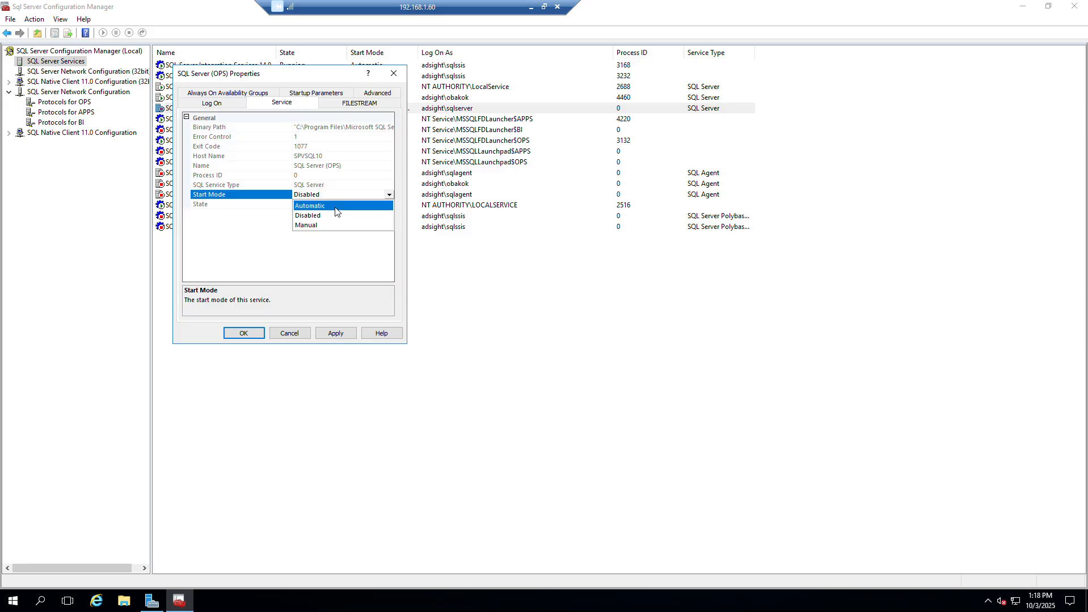
{"action": "left_click", "coordinate": [335, 206]}
{"action": "left_click", "coordinate": [242, 335]}
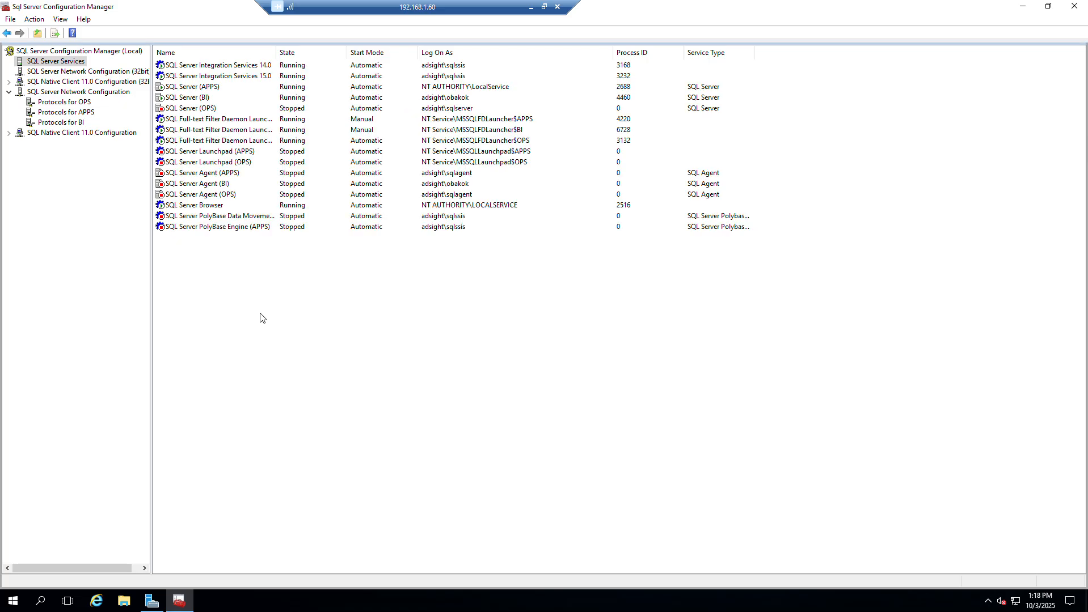
{"action": "right_click", "coordinate": [228, 111]}
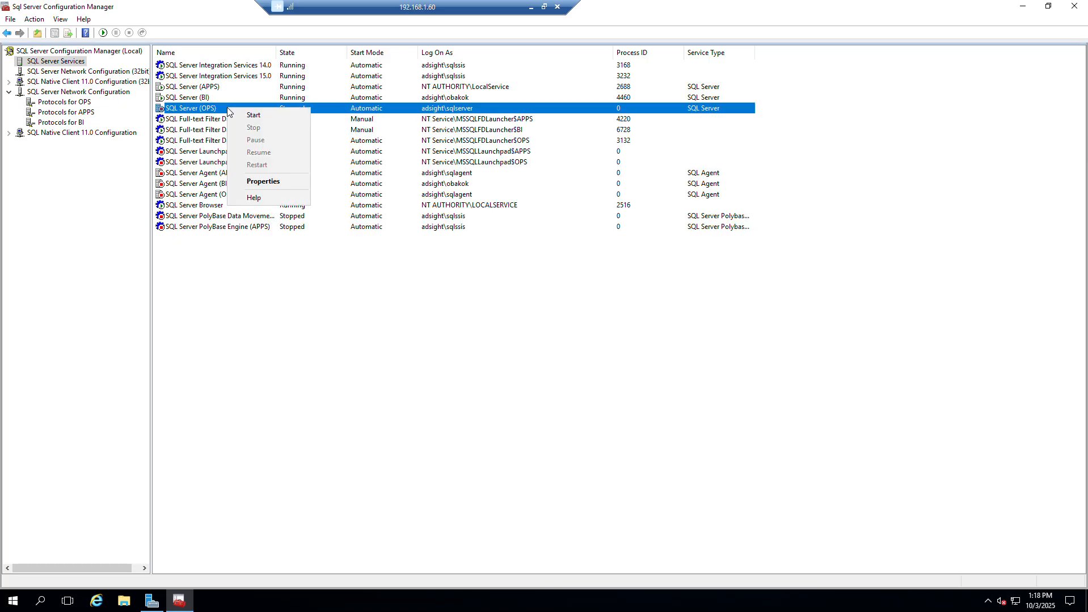
{"action": "left_click", "coordinate": [258, 114]}
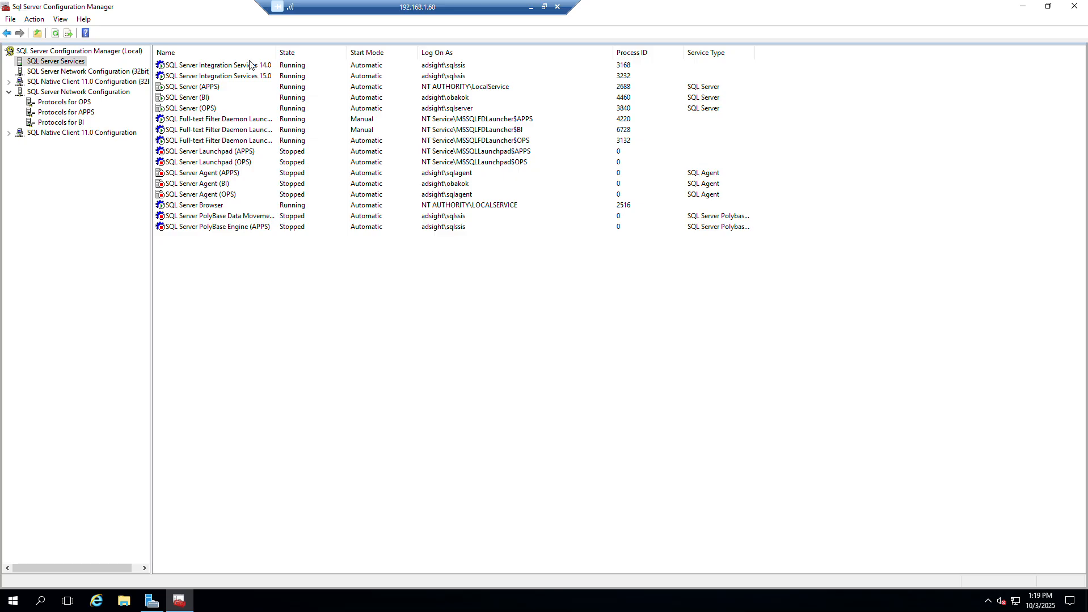
Refresh the services list and start the SQL Server Agent services for OPS, BI and APPS.
{"action": "right_click", "coordinate": [231, 312]}
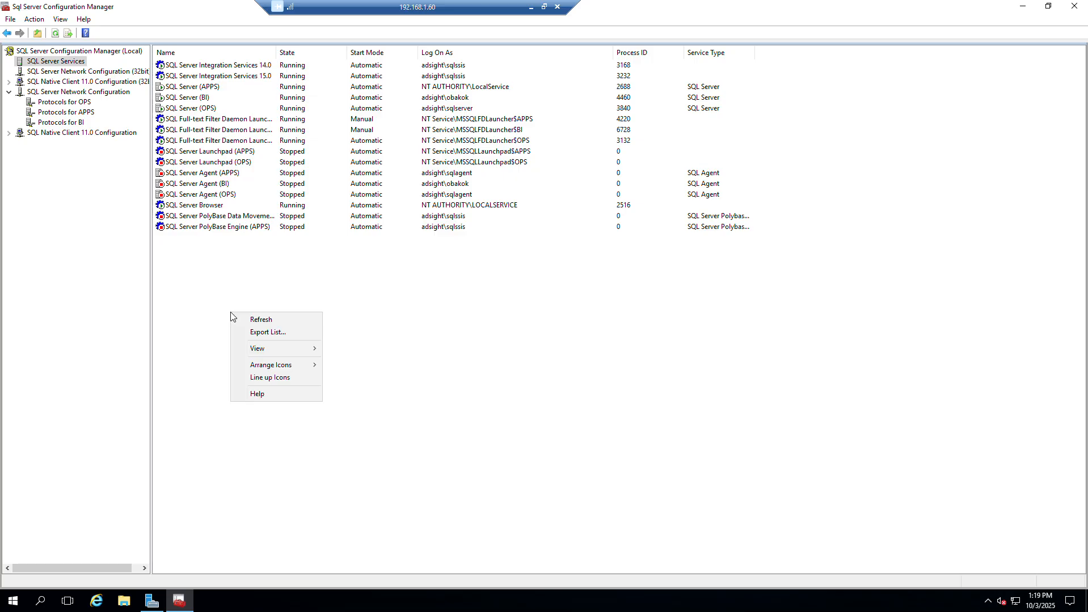
{"action": "left_click", "coordinate": [259, 321]}
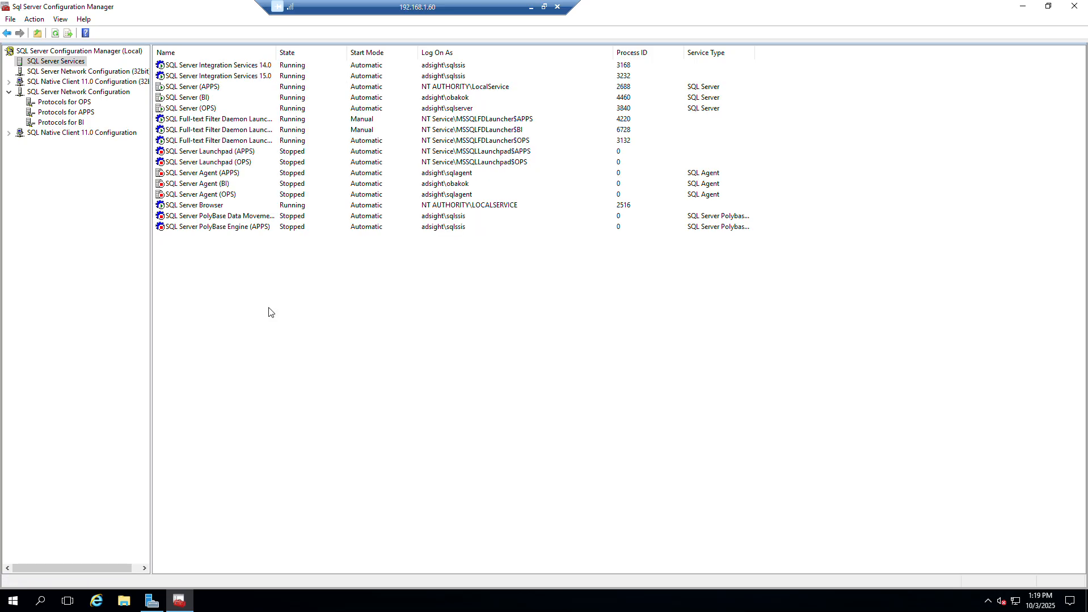
{"action": "left_click", "coordinate": [217, 195]}
{"action": "right_click", "coordinate": [217, 196]}
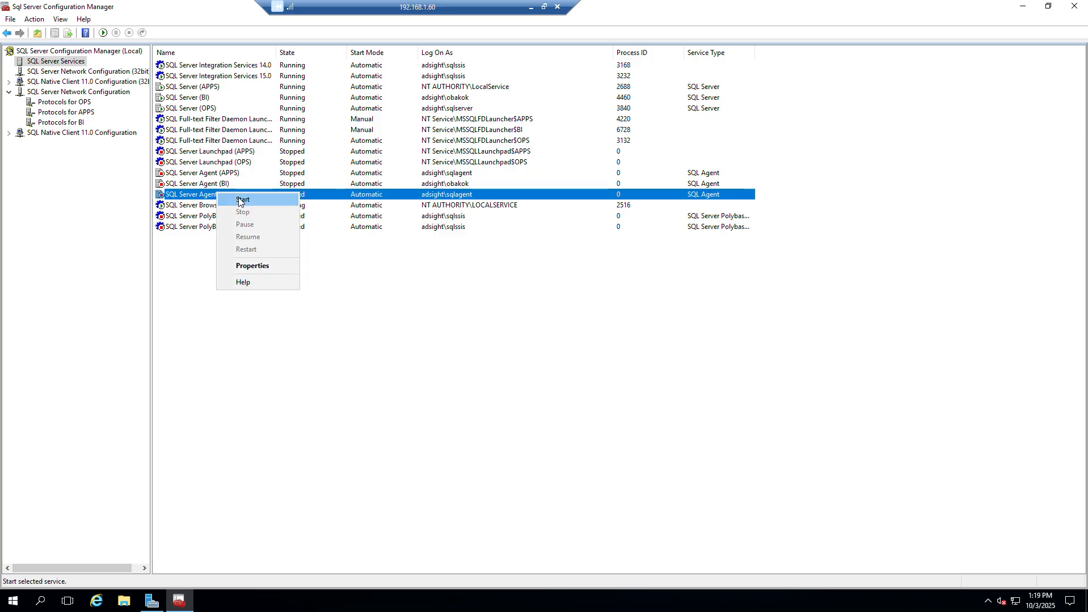
{"action": "left_click", "coordinate": [238, 202]}
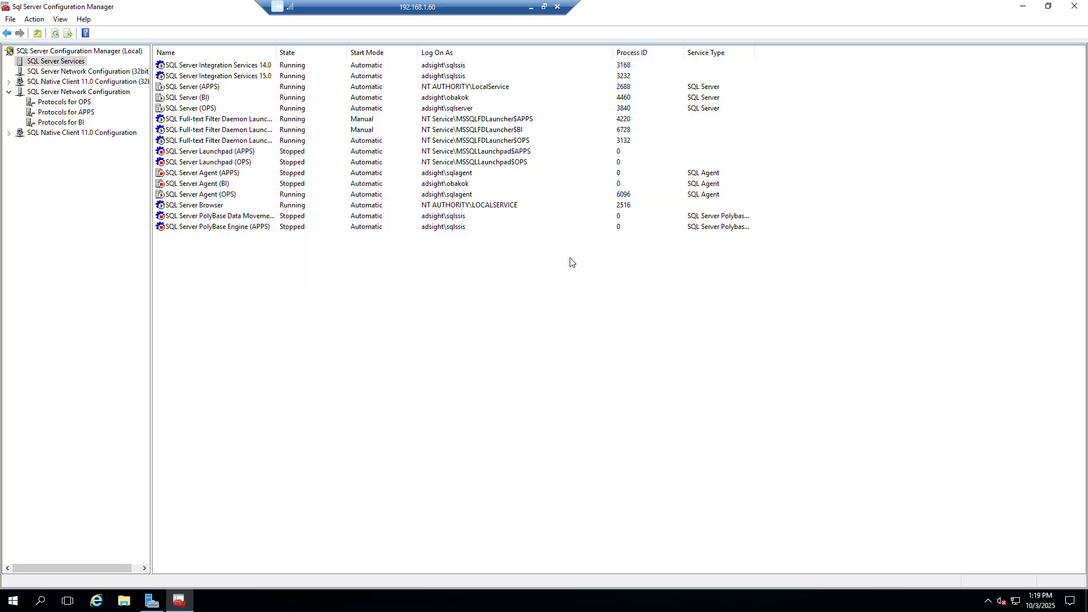
{"action": "right_click", "coordinate": [221, 186]}
{"action": "left_click", "coordinate": [239, 196]}
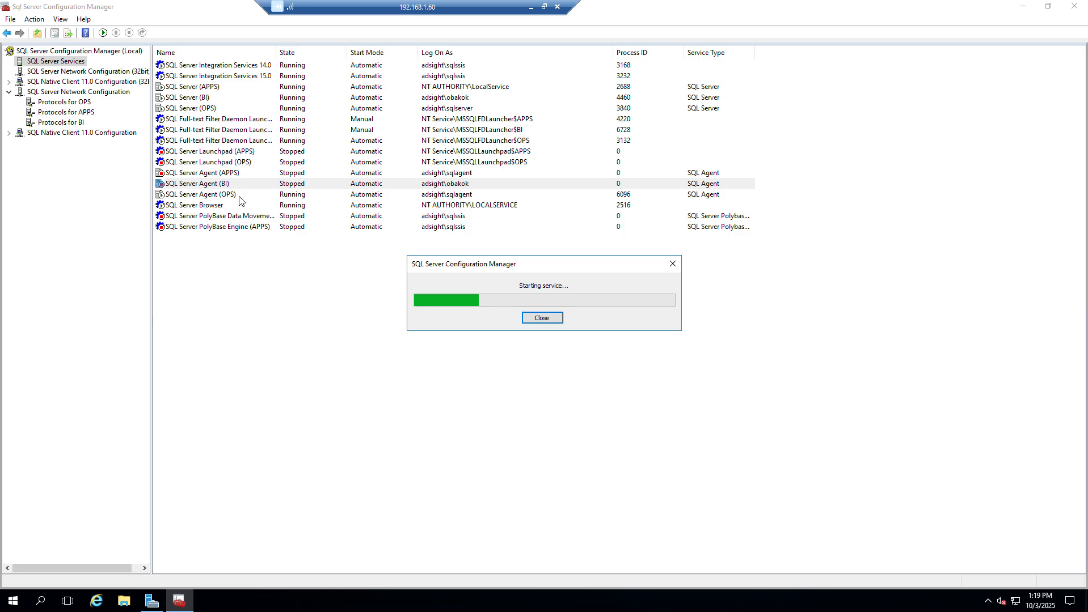
{"action": "right_click", "coordinate": [220, 176]}
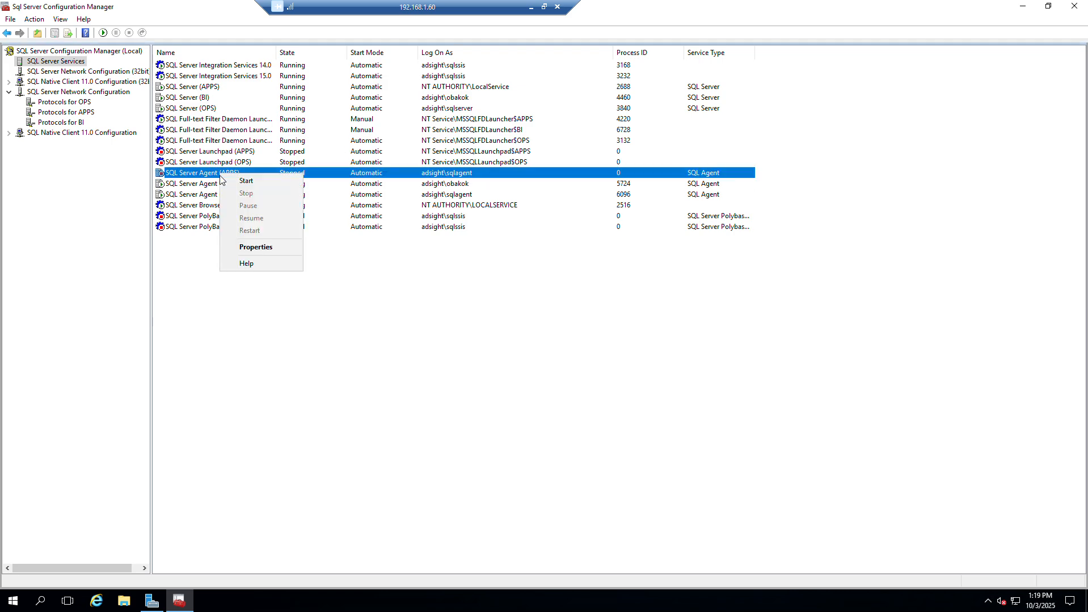
{"action": "left_click", "coordinate": [235, 181]}
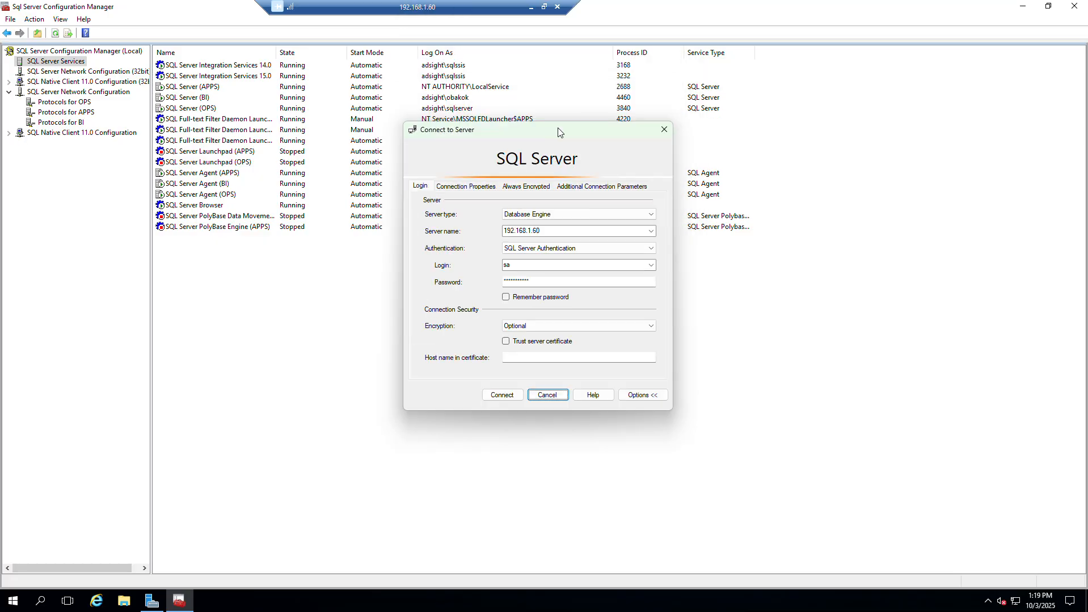
Try to connect to the Database Engine at 192.168.1.60 using SQL Server Authentication with the sa login.
{"action": "left_click", "coordinate": [494, 424]}
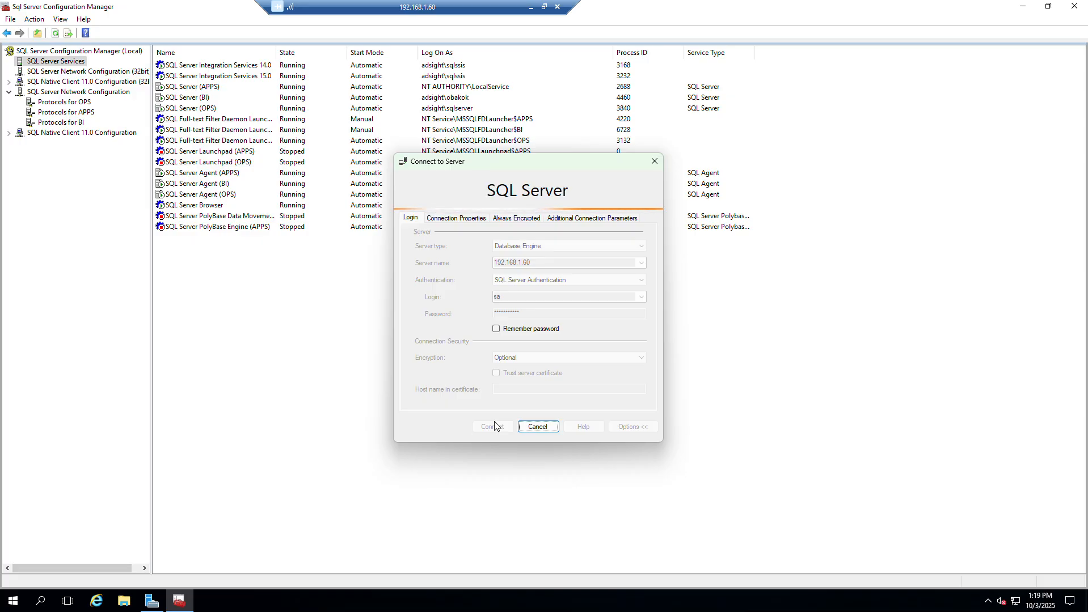
Look through the installed SQL Server 2019 and 2017 programs and open a Command Prompt on the remote server.
{"action": "left_click", "coordinate": [7, 604]}
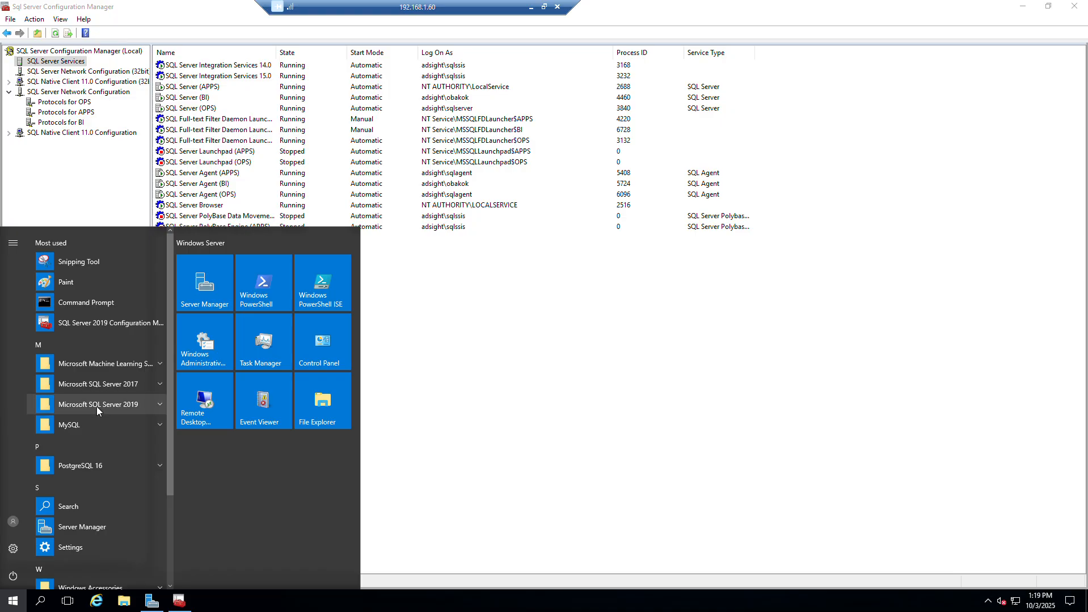
{"action": "scroll", "coordinate": [95, 410], "scroll_direction": "down", "scroll_amount": 1}
{"action": "scroll", "coordinate": [92, 422], "scroll_direction": "down", "scroll_amount": 2}
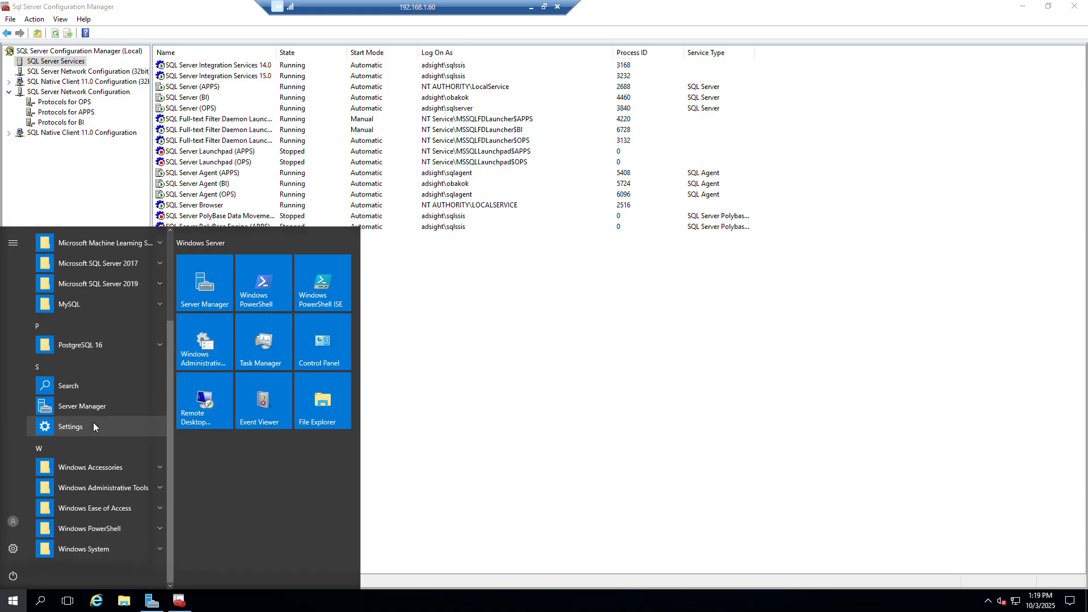
{"action": "scroll", "coordinate": [93, 422], "scroll_direction": "up", "scroll_amount": 3}
{"action": "left_click", "coordinate": [162, 402]}
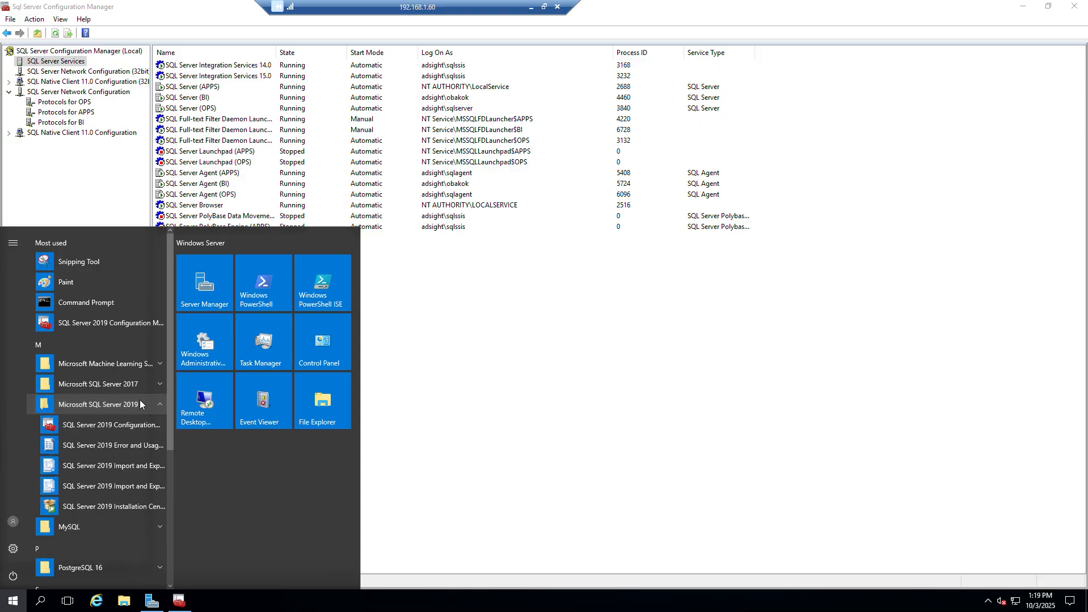
{"action": "left_click", "coordinate": [142, 383]}
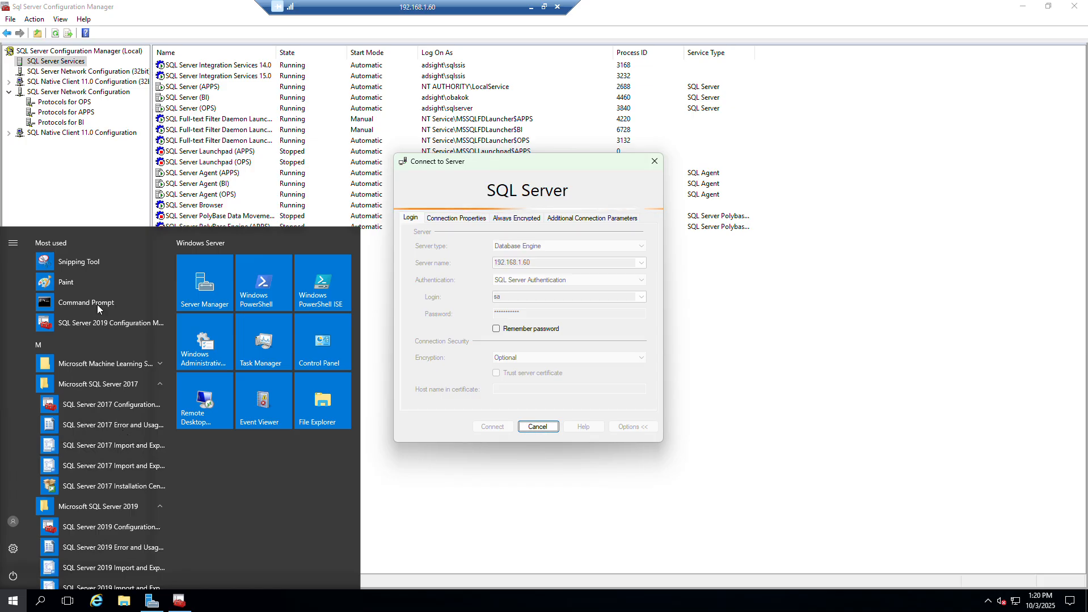
{"action": "left_click", "coordinate": [96, 309]}
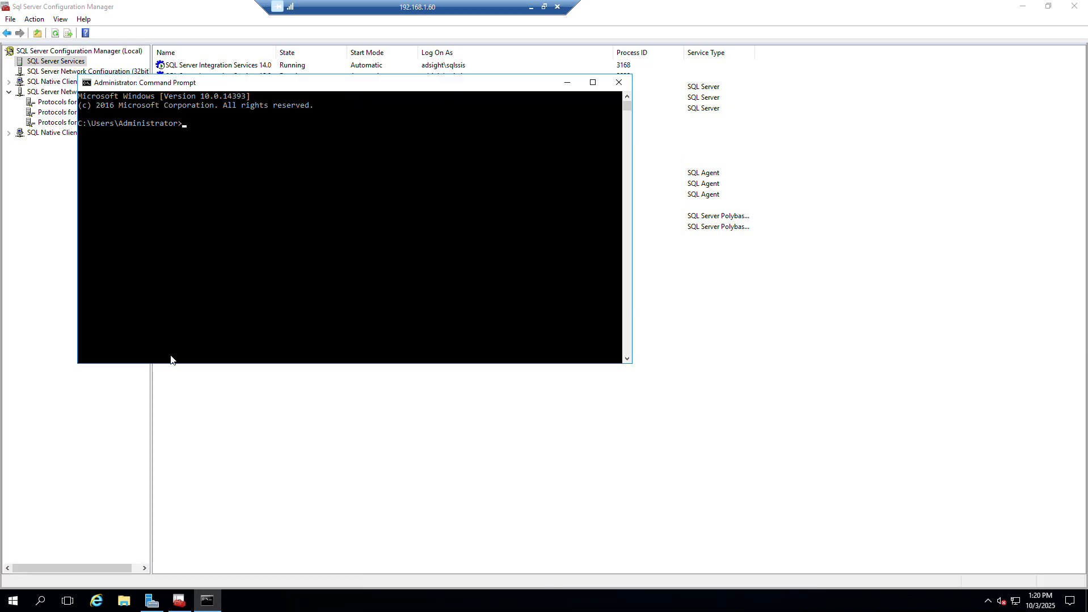
Try to connect to the local APPS instance by running sqlcmd -S .\APPS in the Command Prompt.
{"action": "type", "text": "sqw"}
{"action": "key", "text": "BackSpace"}
{"action": "type", "text": "lcmd -S"}
{"action": "left_click_drag", "start_coordinate": [303, 87], "coordinate": [444, 273]}
{"action": "left_click", "coordinate": [427, 308]}
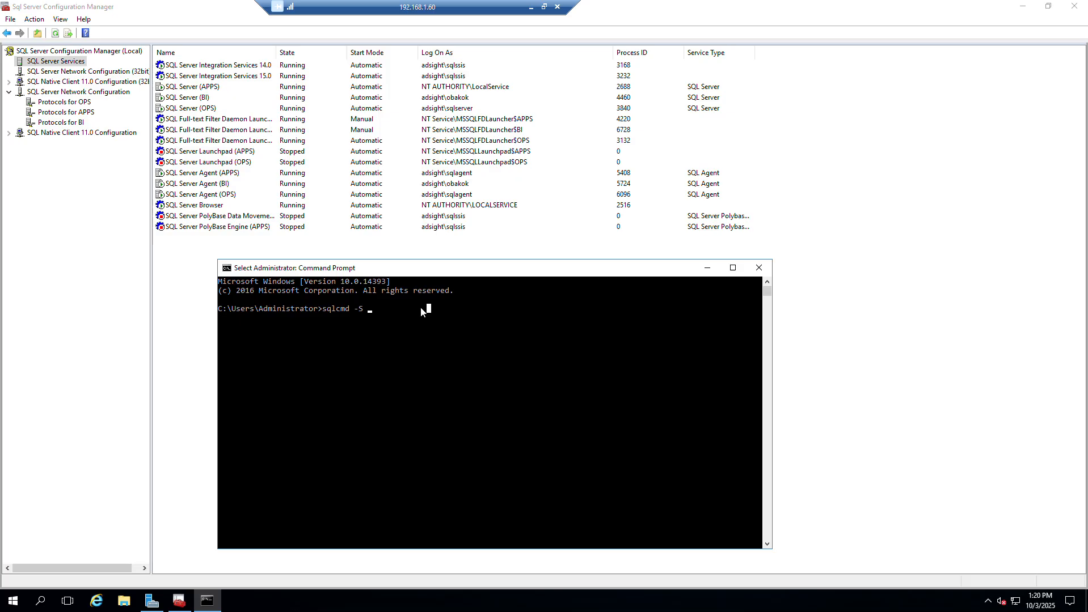
{"action": "key", "text": "Escape"}
{"action": "type", "text": ".\\APPS"}
{"action": "key", "text": "Return"}
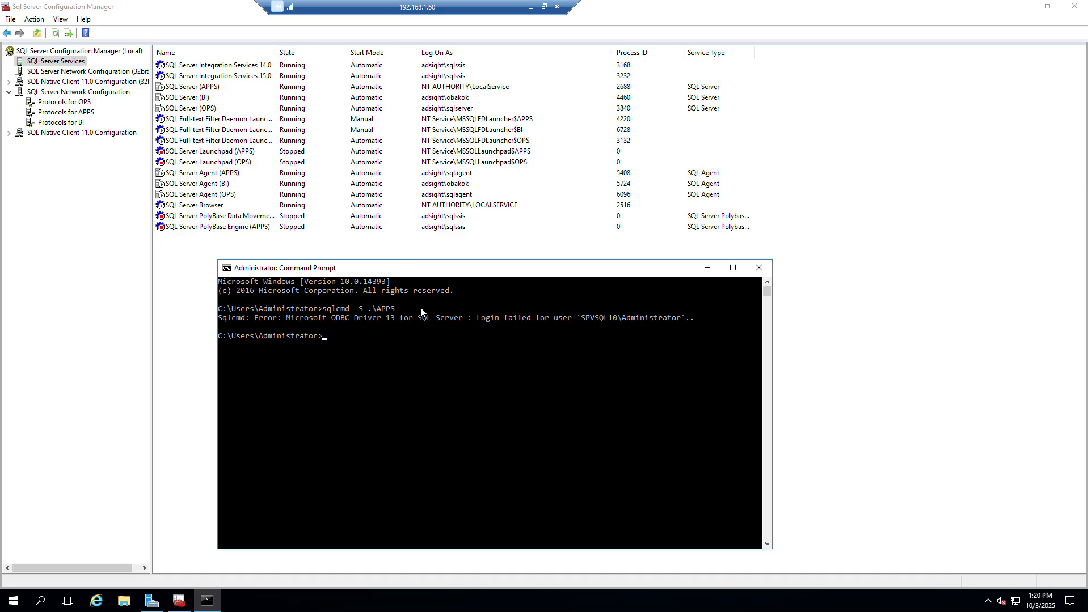
Connect to the local APPS instance with sqlcmd -S .\APPS -U sa, supplying the account password.
{"action": "key", "text": "Up"}
{"action": "type", "text": "-U sa"}
{"action": "key", "text": "Return"}
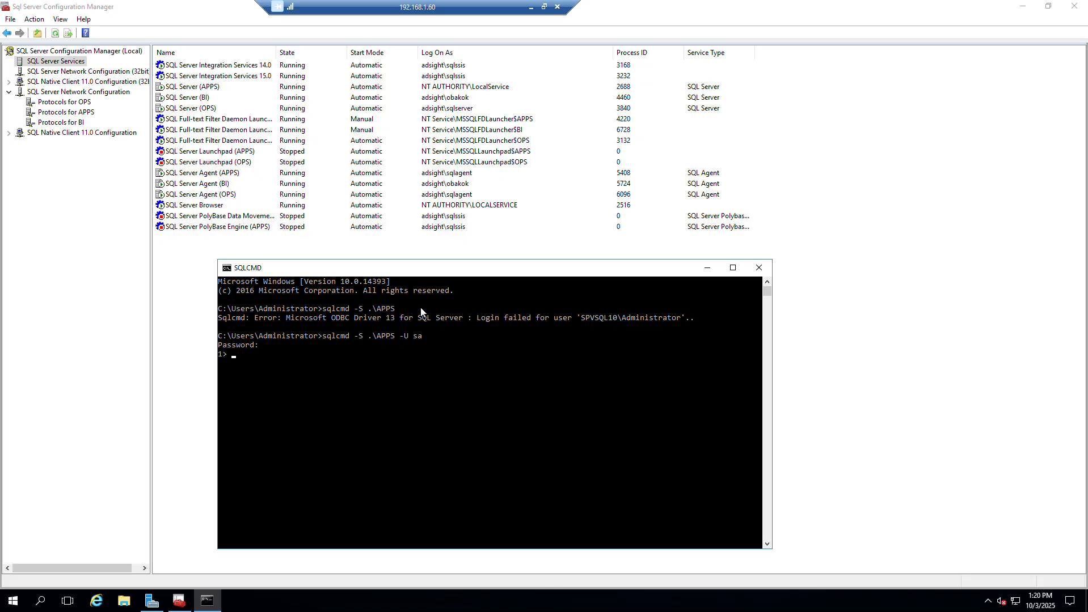
List the instance's database names by running select name from sys.databases; followed by go in the sqlcmd session.
{"action": "key", "text": "Return"}
{"action": "key", "text": "Return"}
{"action": "type", "text": "select name"}
{"action": "scroll", "coordinate": [421, 312], "scroll_direction": "down", "scroll_amount": 1}
{"action": "type", "text": "from"}
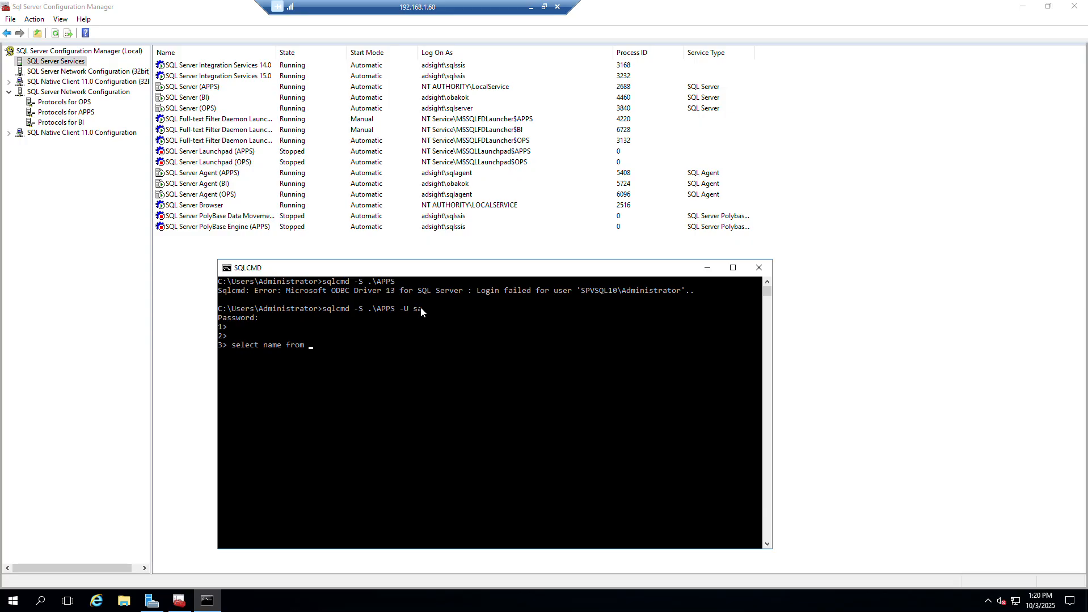
{"action": "type", "text": " sys.databases"}
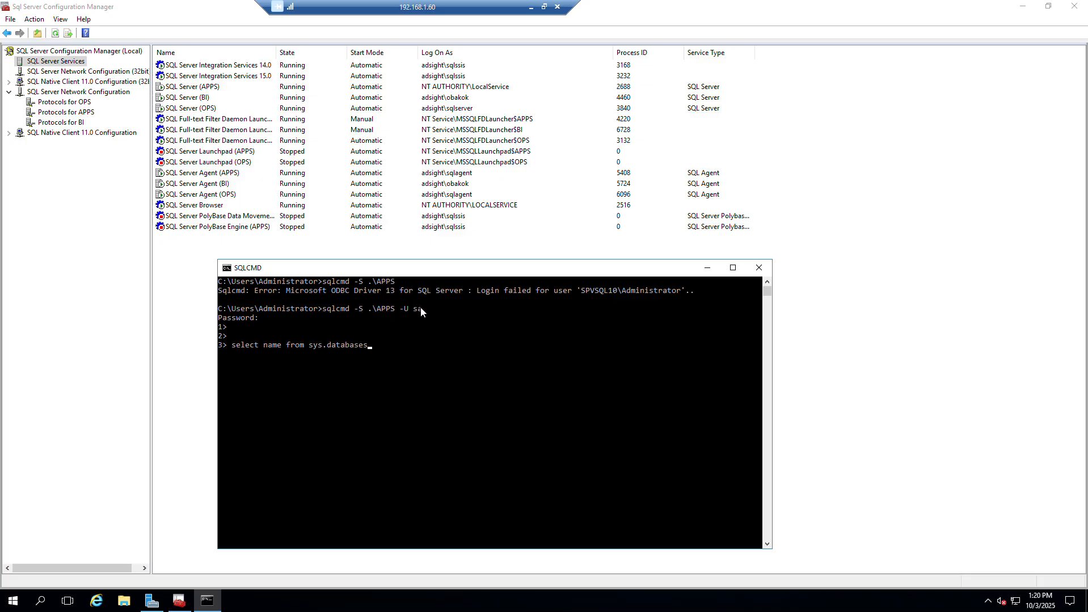
{"action": "type", "text": ";"}
{"action": "key", "text": "Return"}
{"action": "type", "text": "go"}
{"action": "key", "text": "Return"}
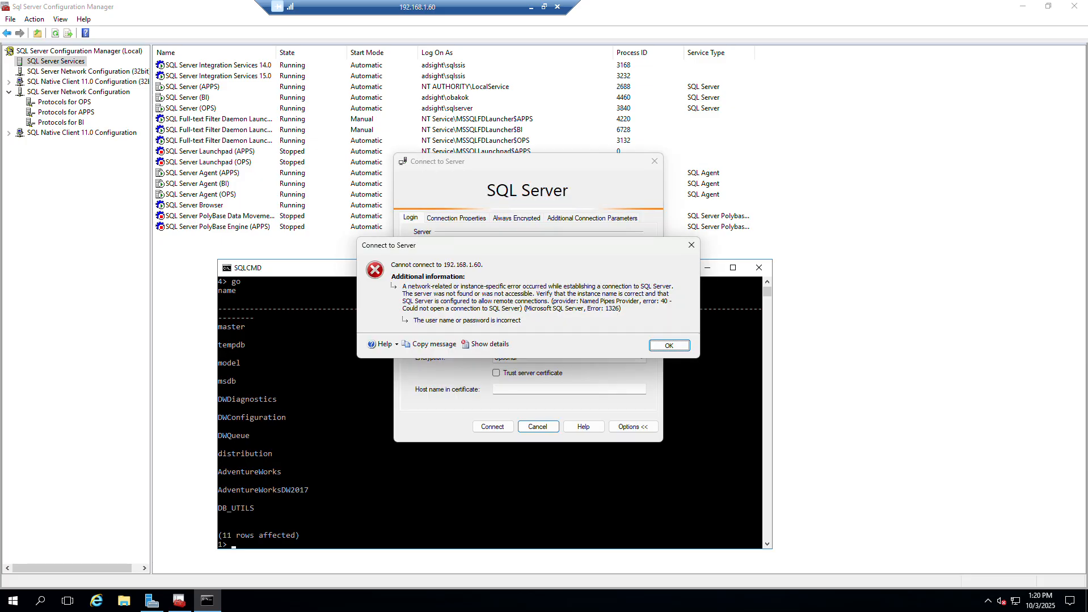
Dismiss the connection error, change the server name to 192.168.1.60\apps and connect with the sa login.
{"action": "left_click", "coordinate": [676, 351]}
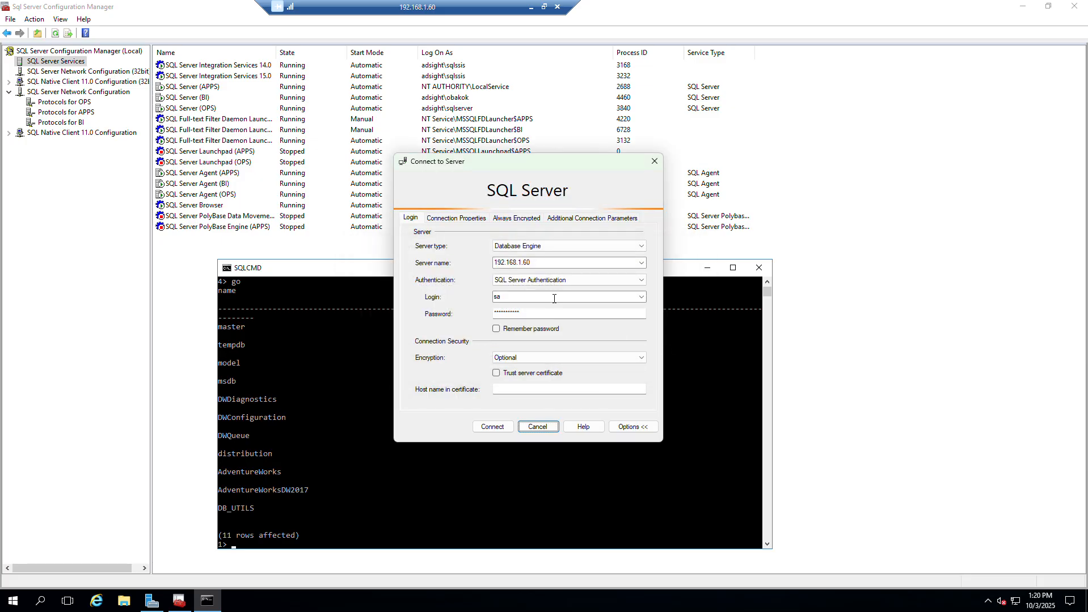
{"action": "double_click", "coordinate": [546, 263]}
{"action": "left_click", "coordinate": [546, 263]}
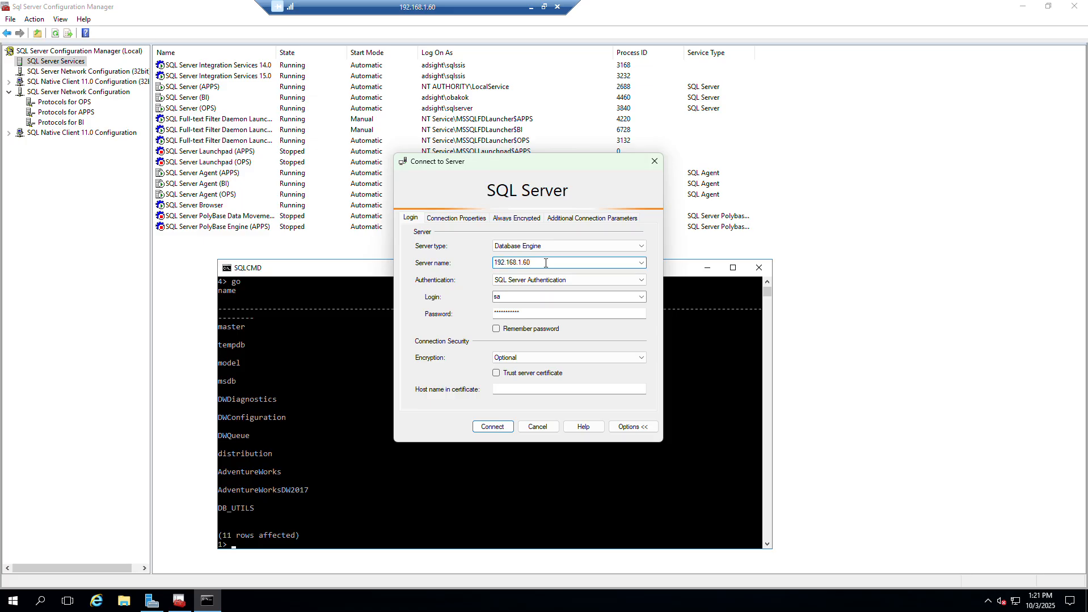
{"action": "type", "text": "\\apps"}
{"action": "left_click", "coordinate": [492, 427]}
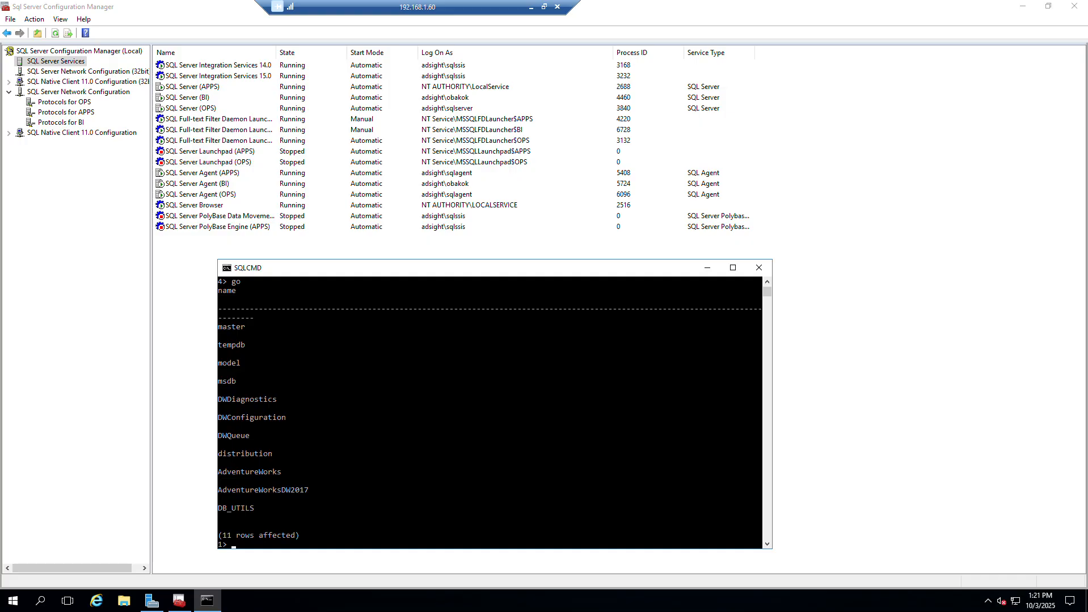
Switch to SQL Server Management Studio, maximize its window and collapse the 192.168.1.105 server in Object Explorer.
{"action": "left_click_drag", "start_coordinate": [248, 1], "coordinate": [269, 105]}
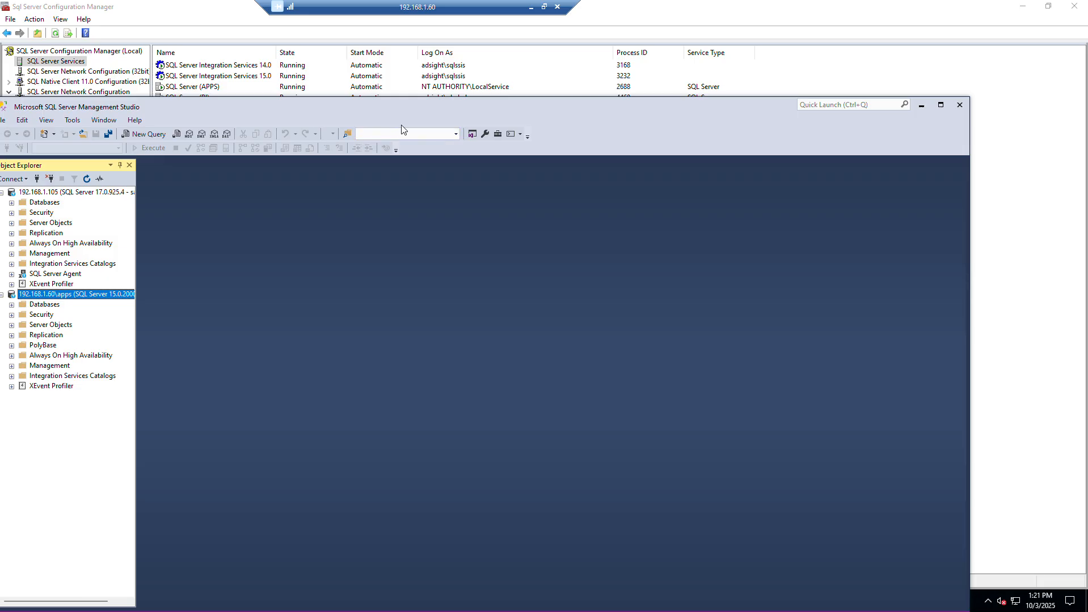
{"action": "double_click", "coordinate": [441, 103]}
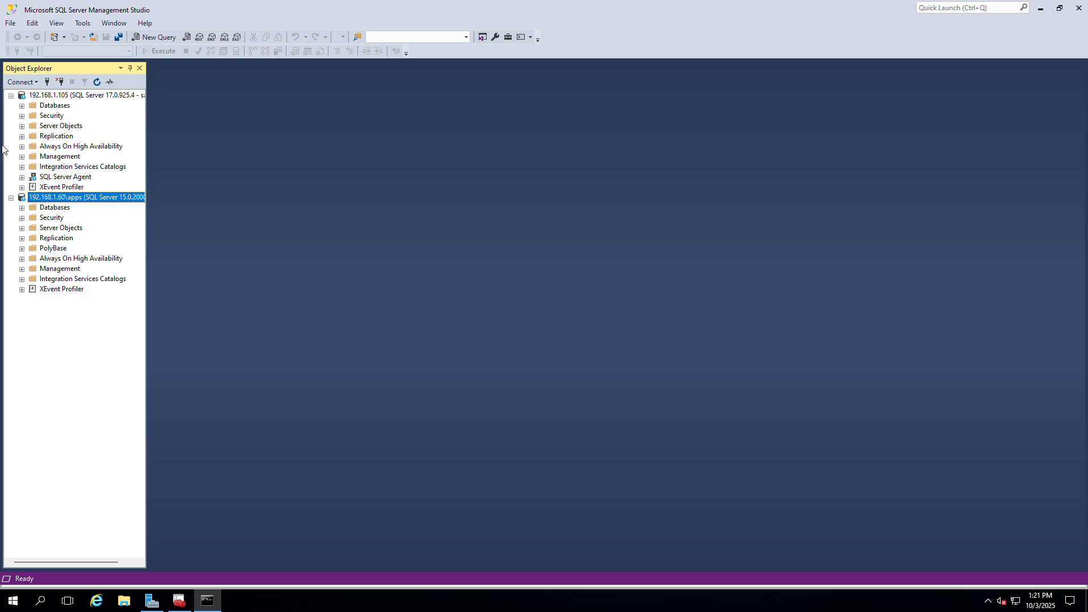
{"action": "left_click", "coordinate": [11, 96]}
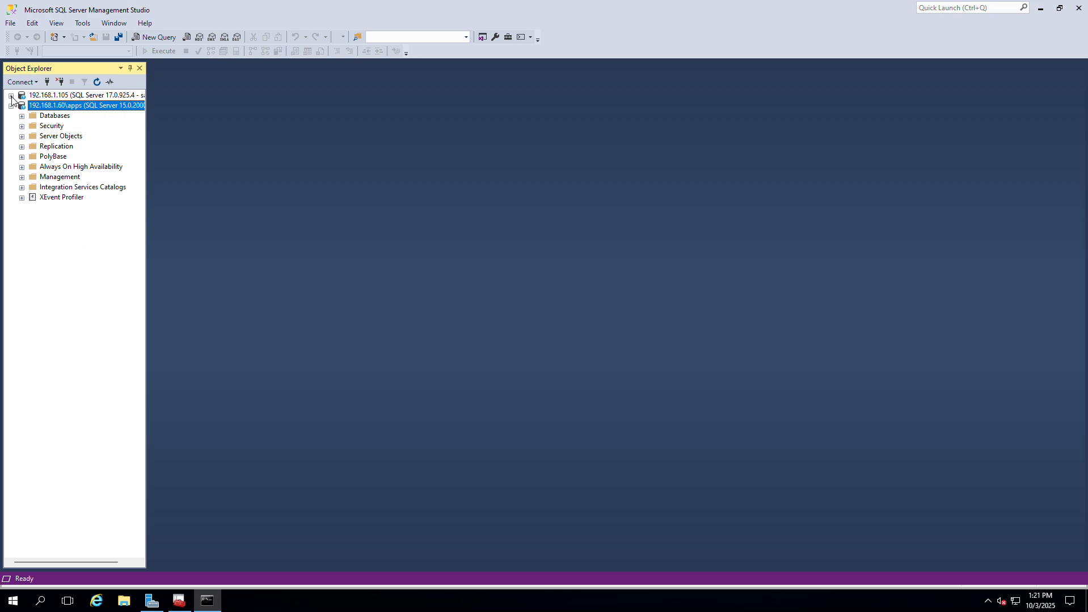